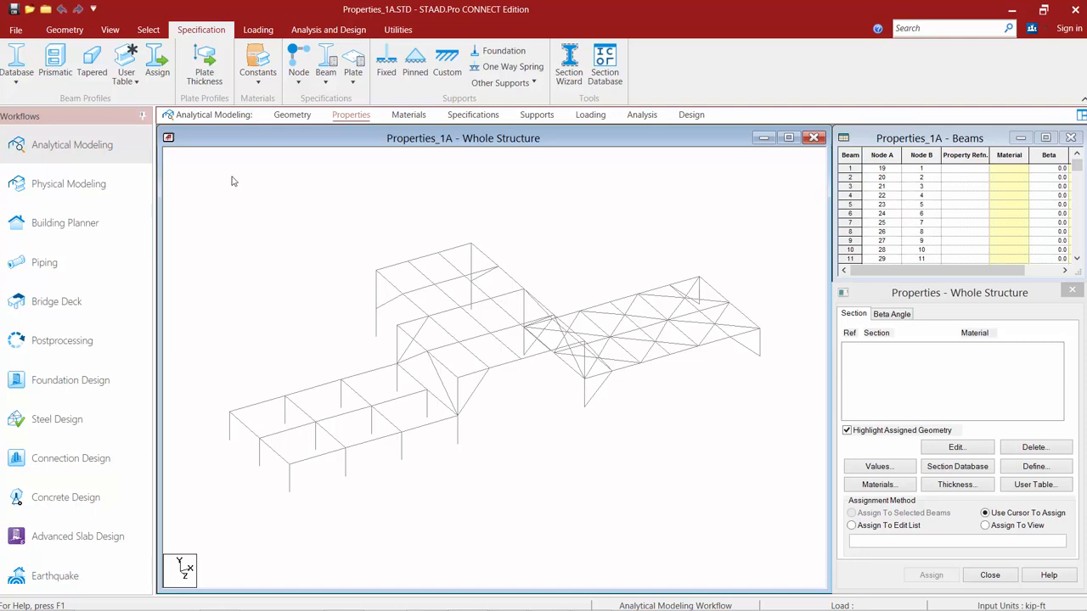
# Step: Add the W14X30 single section in STEEL from the American hot rolled W Shape table to the section properties
pyautogui.click(12, 78)
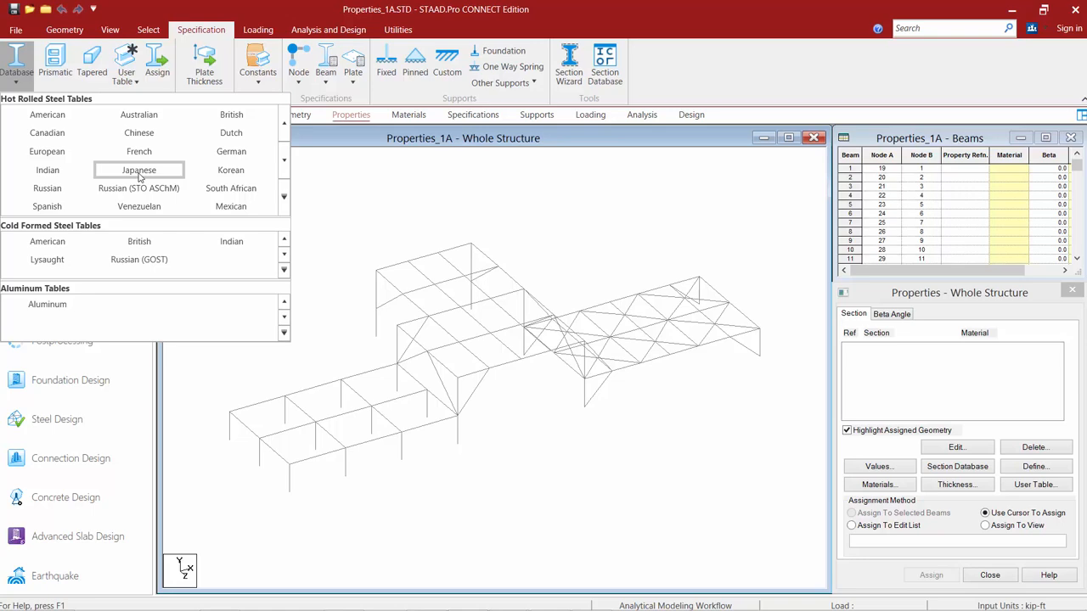
pyautogui.click(52, 117)
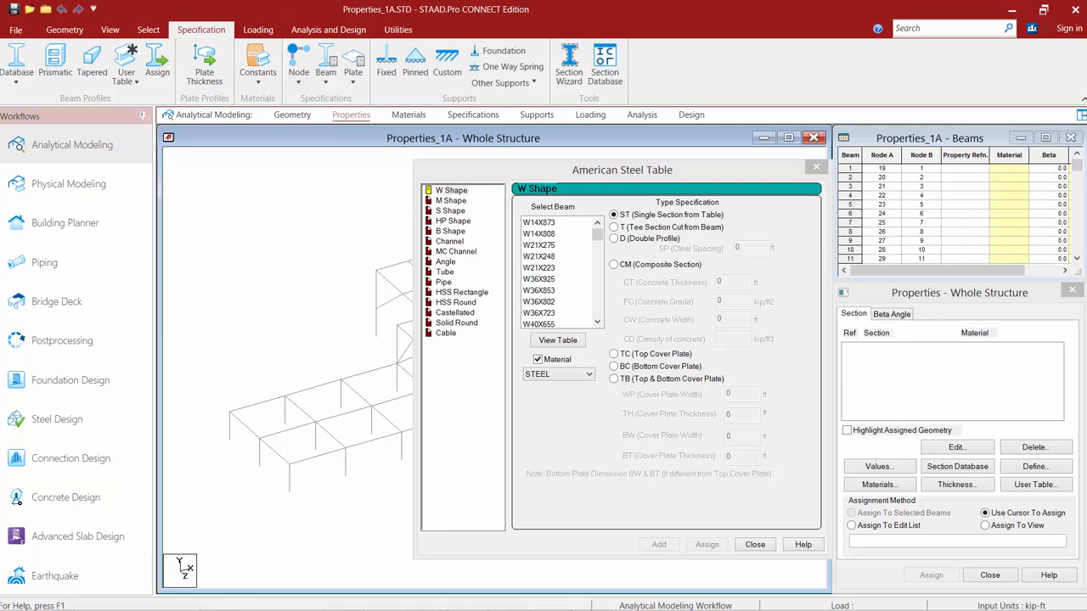
pyautogui.click(450, 191)
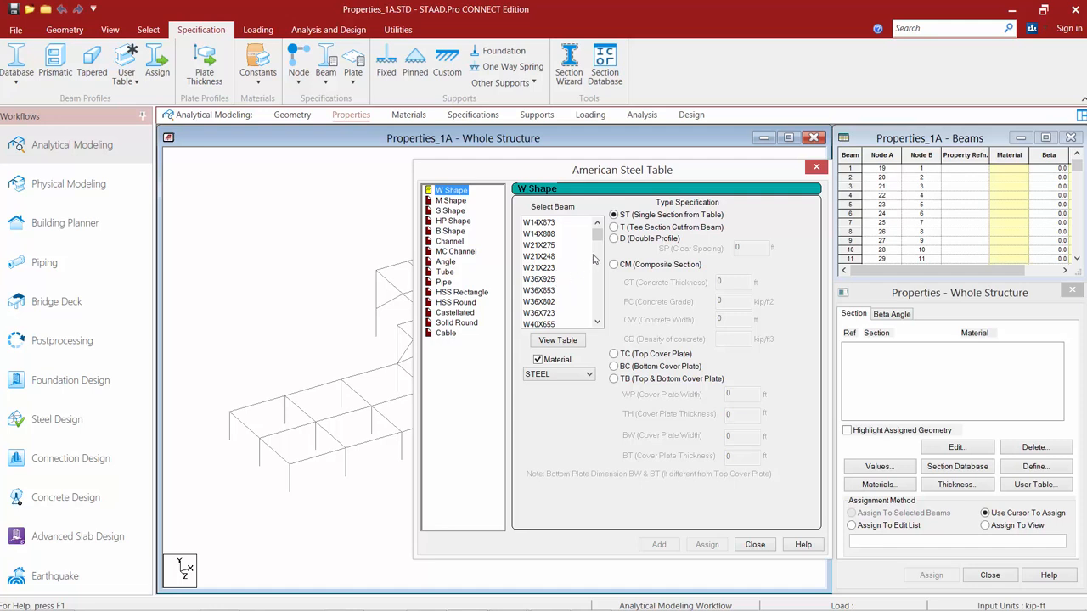
pyautogui.moveTo(597, 238); pyautogui.dragTo(590, 294)
pyautogui.click(598, 222)
pyautogui.click(598, 222)
pyautogui.click(544, 233)
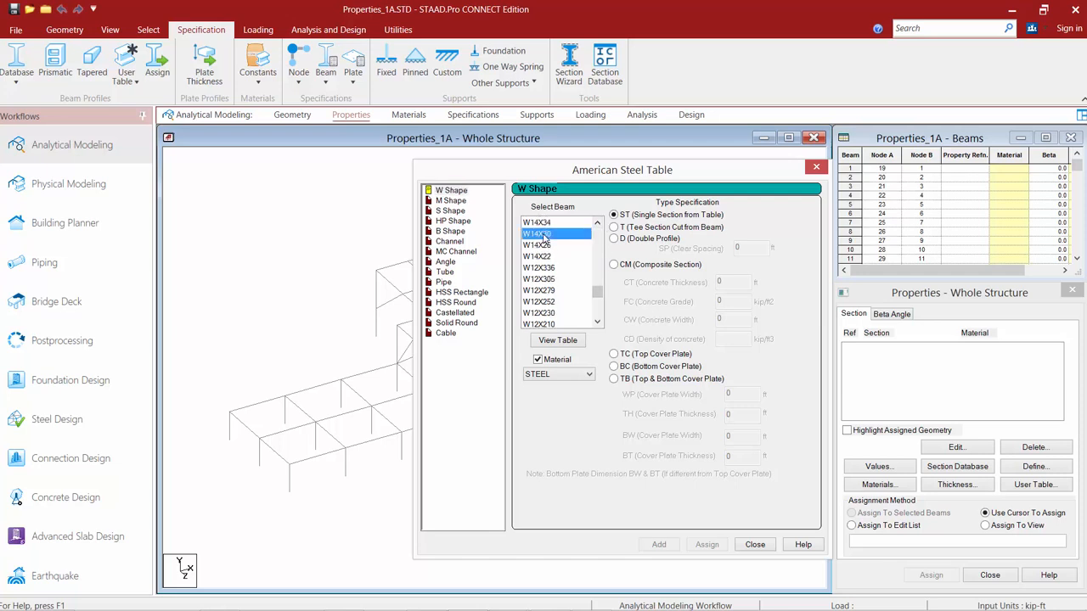
pyautogui.click(562, 375)
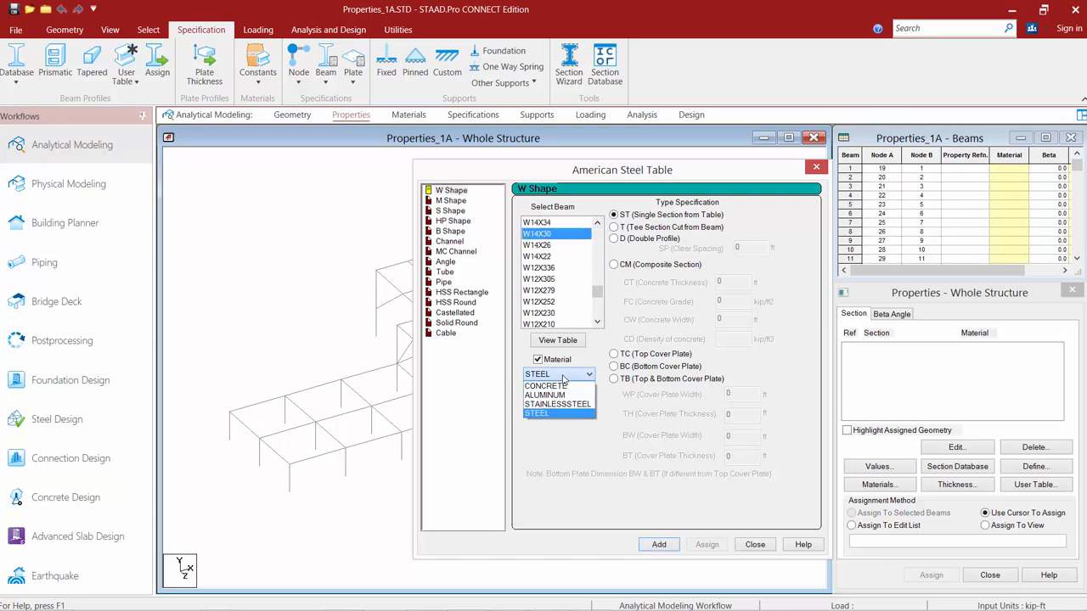
pyautogui.click(562, 376)
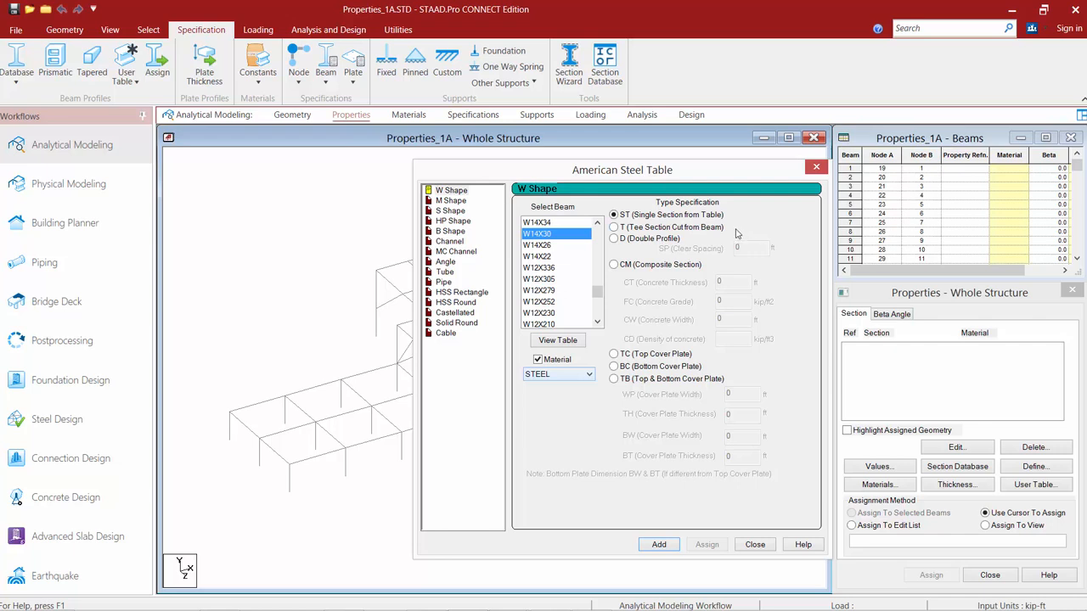
pyautogui.click(659, 544)
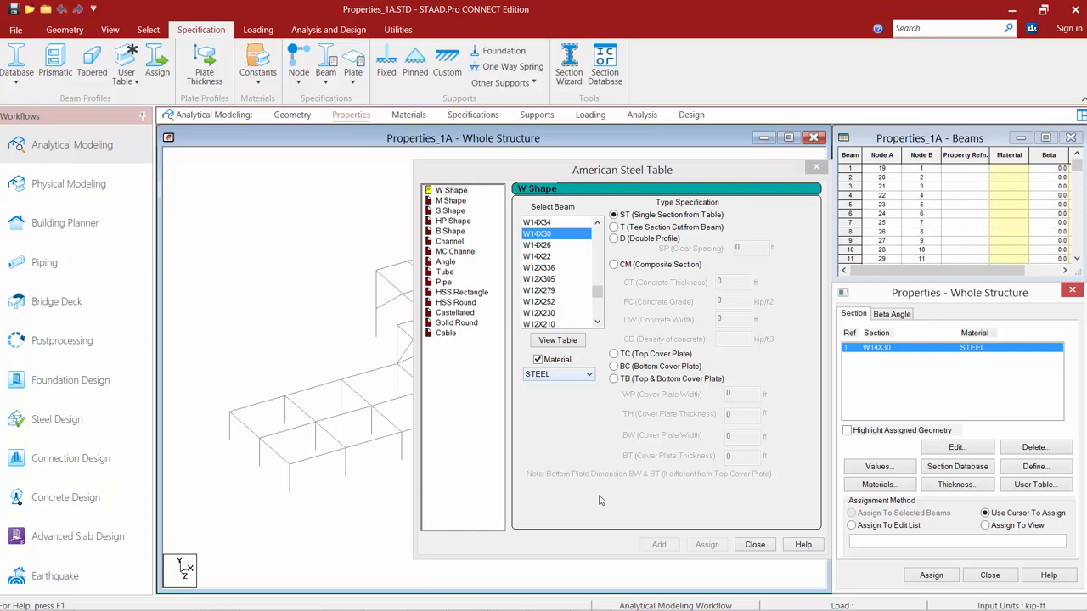
# Step: Add the W18X35 W shape in STEEL to the section properties
pyautogui.click(598, 225)
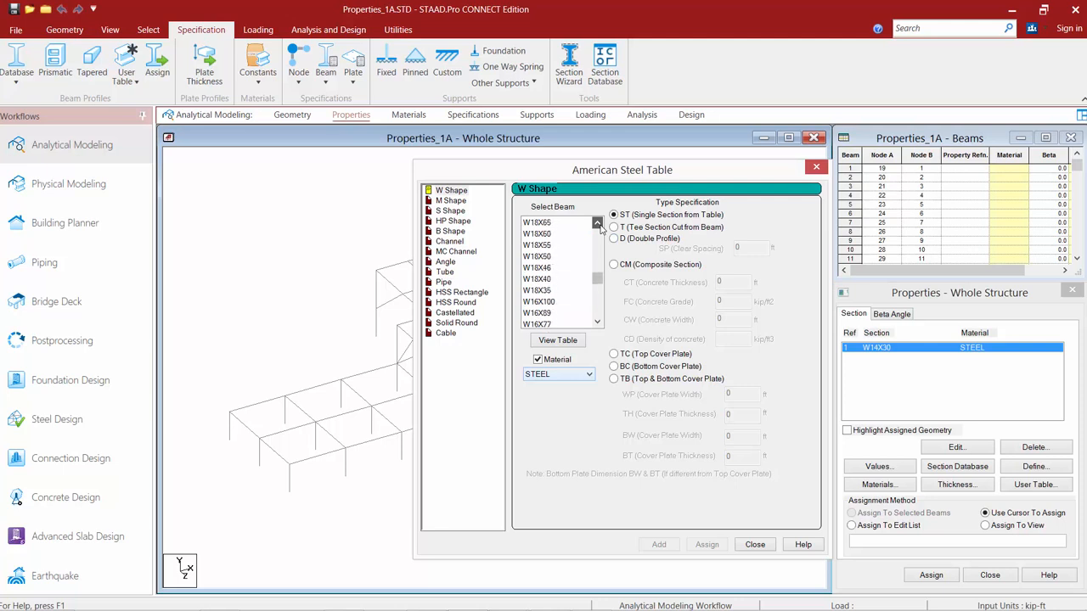
pyautogui.click(550, 312)
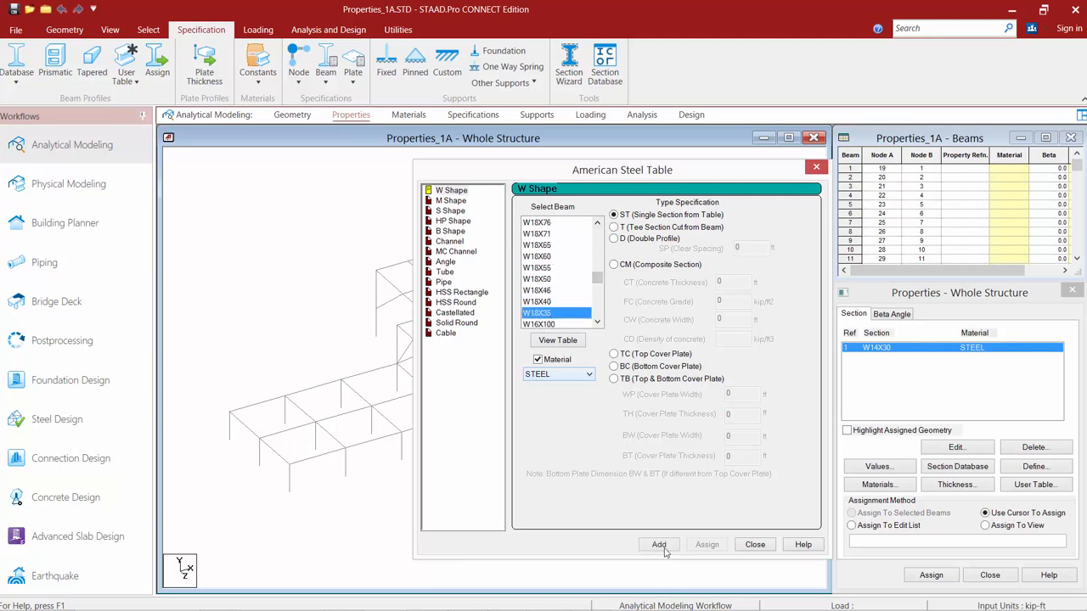
pyautogui.click(659, 545)
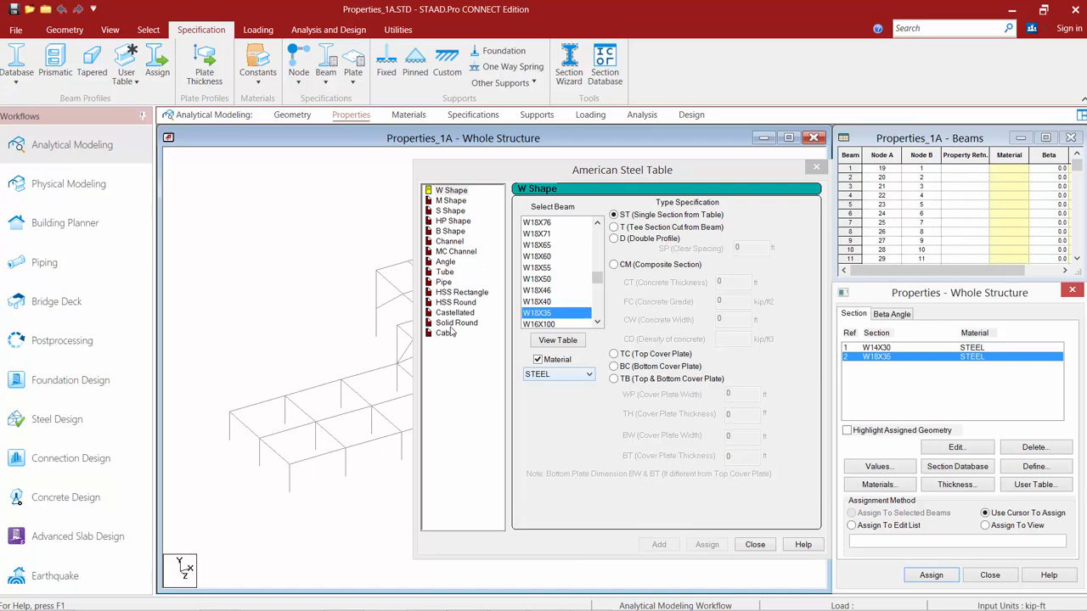
# Step: Add the HSS Rectangle profile HSST10X10X0.375 in STEEL to the section properties
pyautogui.click(447, 294)
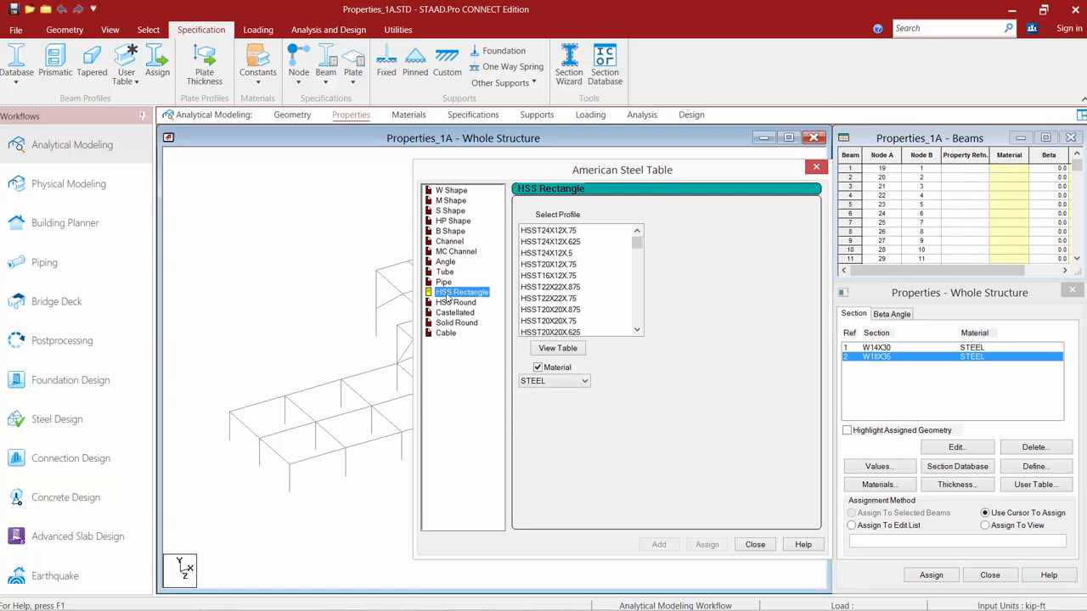
pyautogui.scroll(-3, 638, 319)
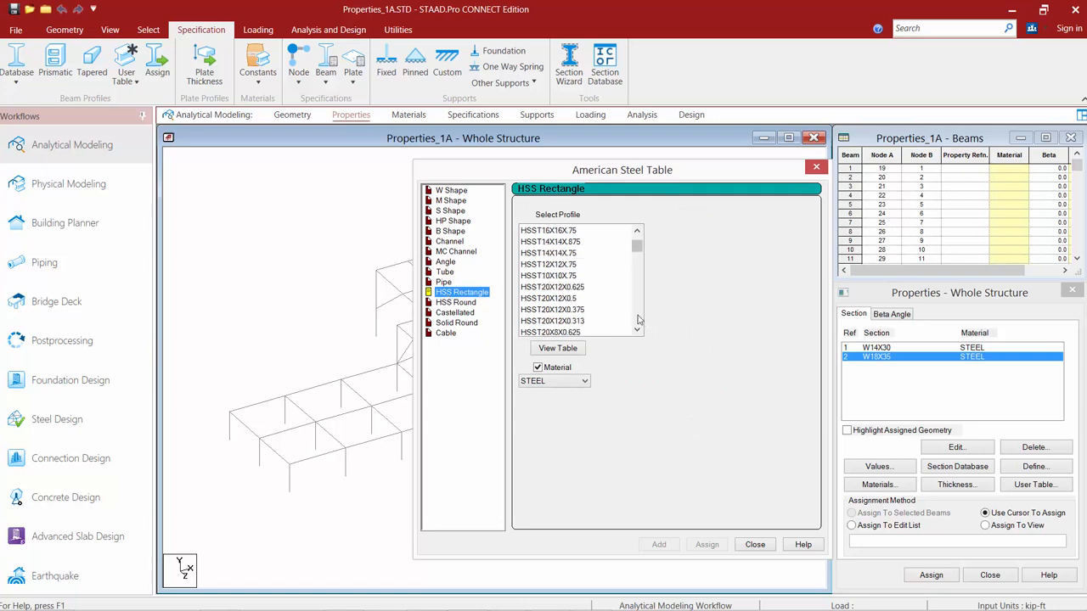
pyautogui.scroll(-10, 638, 319)
pyautogui.scroll(-10, 638, 319)
pyautogui.scroll(-2, 639, 319)
pyautogui.scroll(-2, 637, 247)
pyautogui.scroll(2, 637, 248)
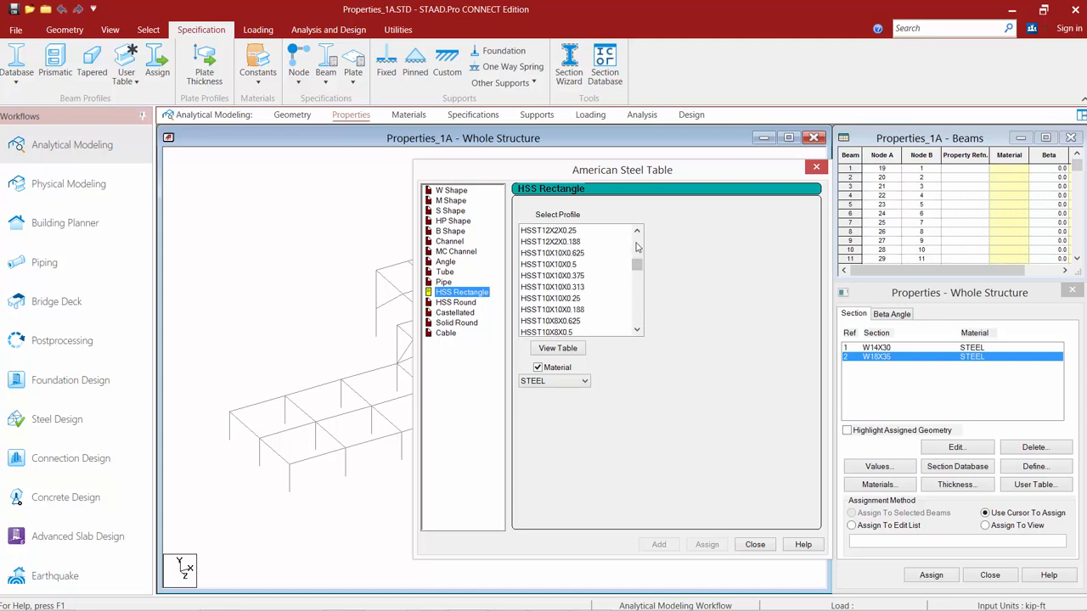
pyautogui.click(575, 276)
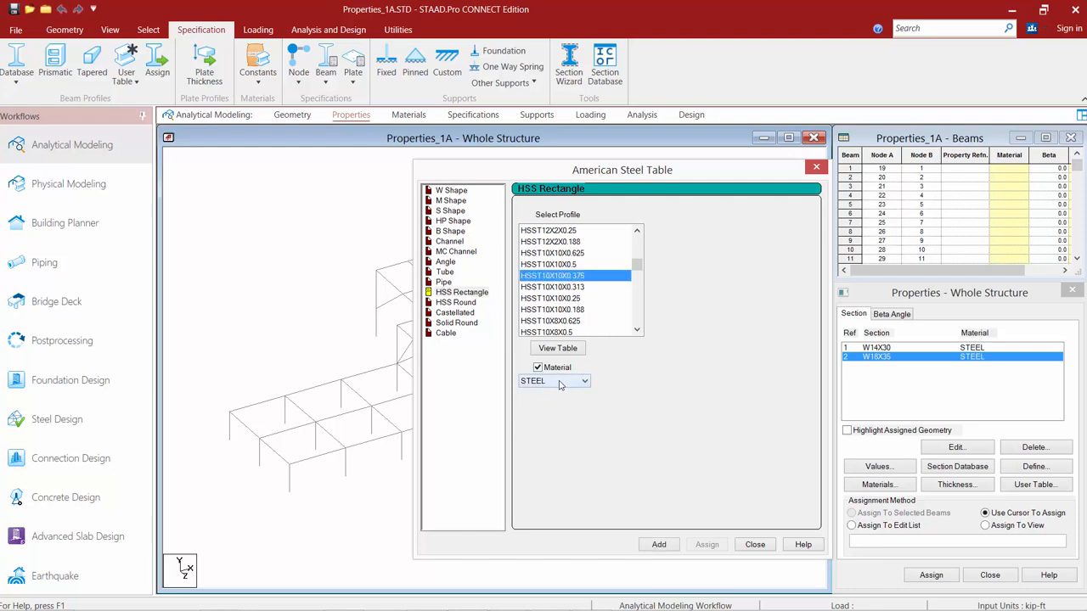
pyautogui.click(658, 546)
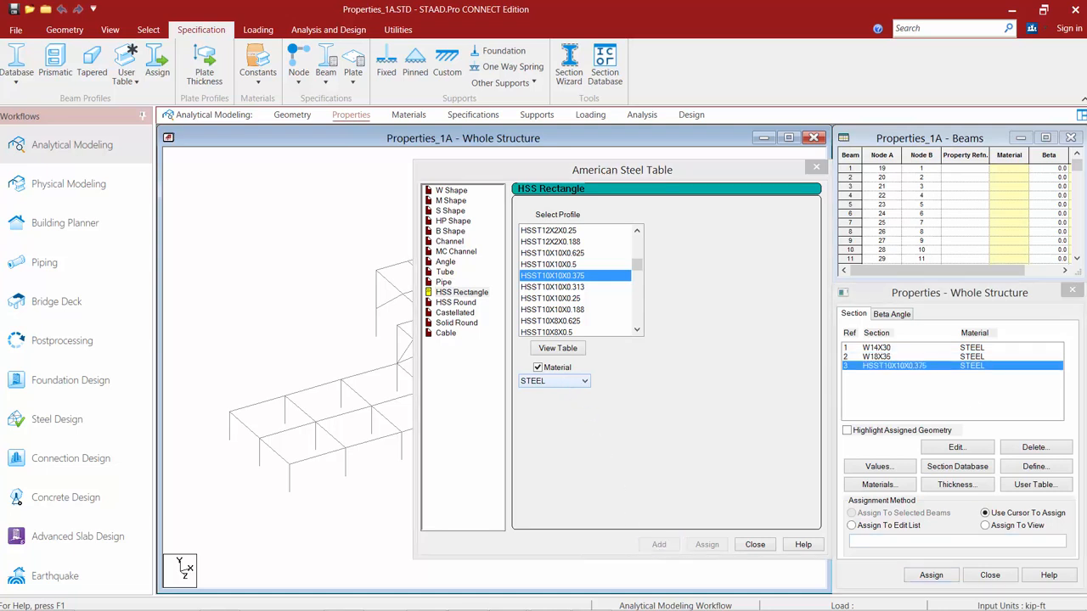
# Step: Add the single angle L40356 in STEEL, close the American steel table, and have assigned geometry highlighted
pyautogui.click(441, 263)
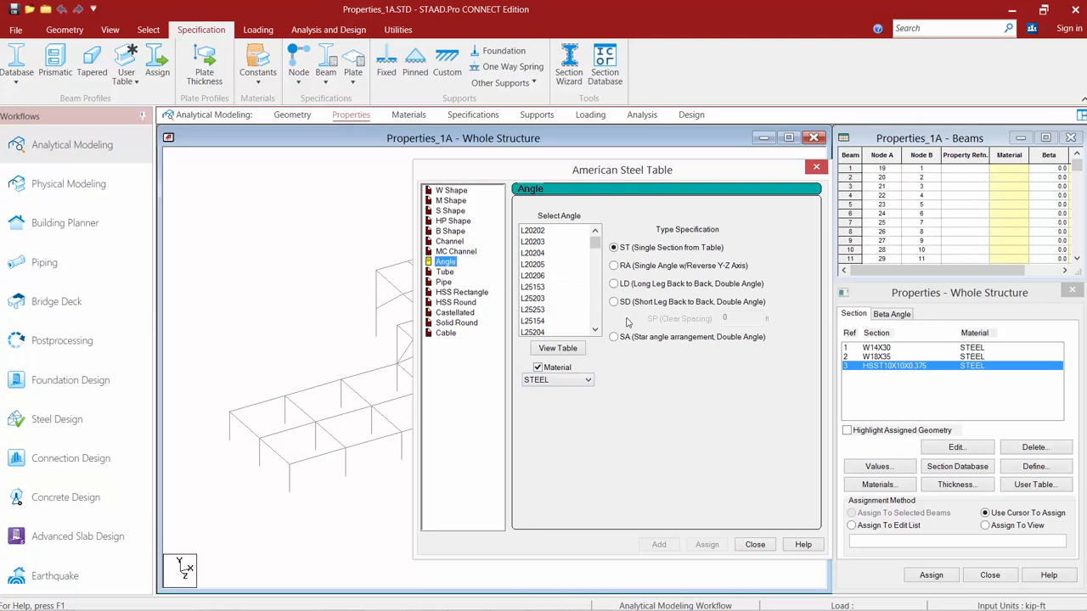
pyautogui.scroll(-10, 597, 316)
pyautogui.scroll(-8, 597, 316)
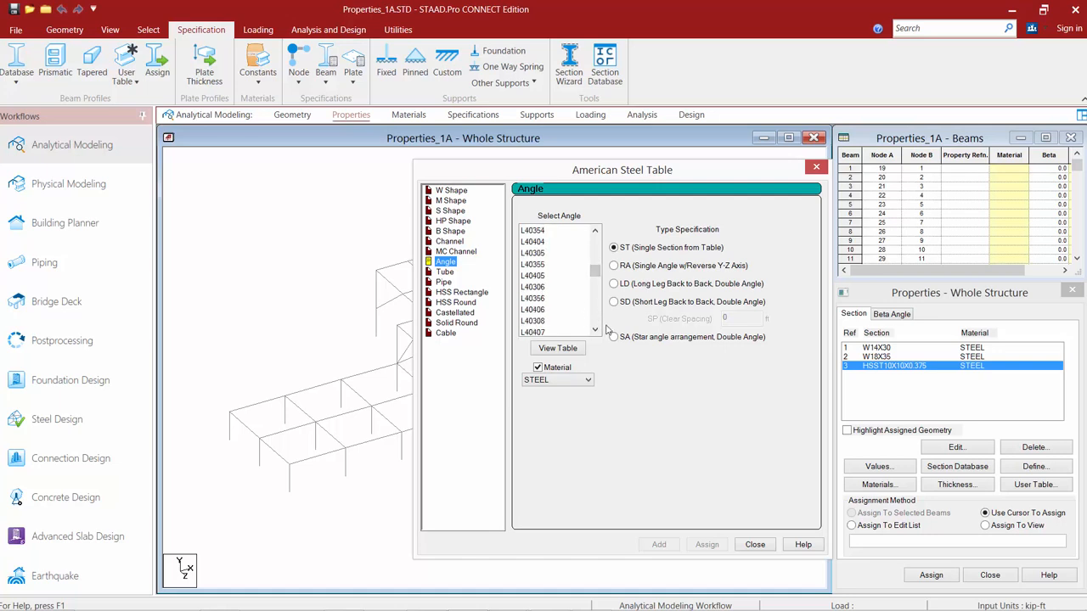
pyautogui.click(541, 298)
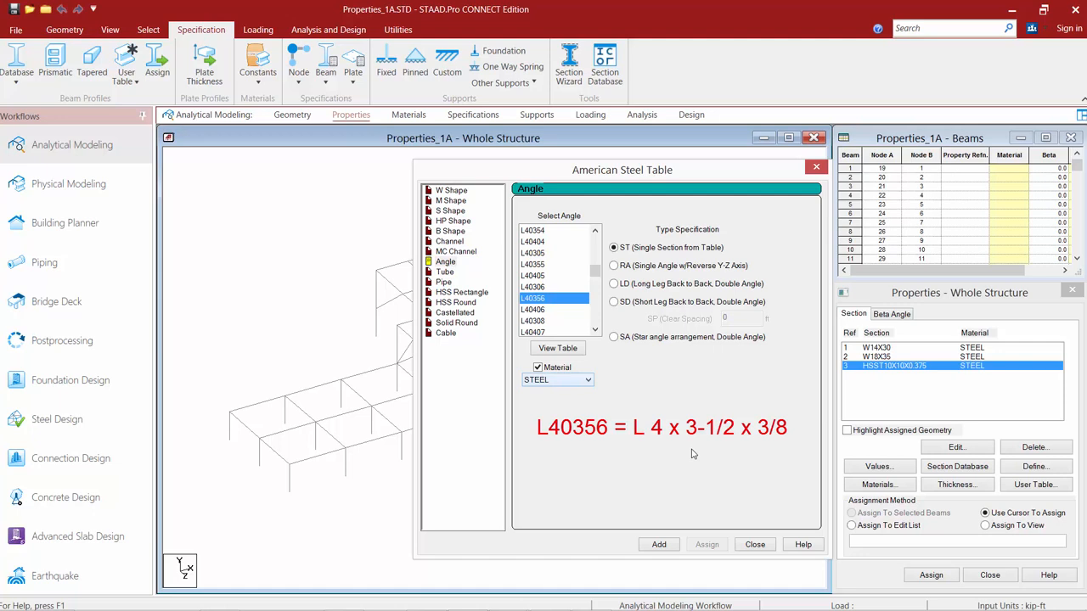
pyautogui.click(661, 545)
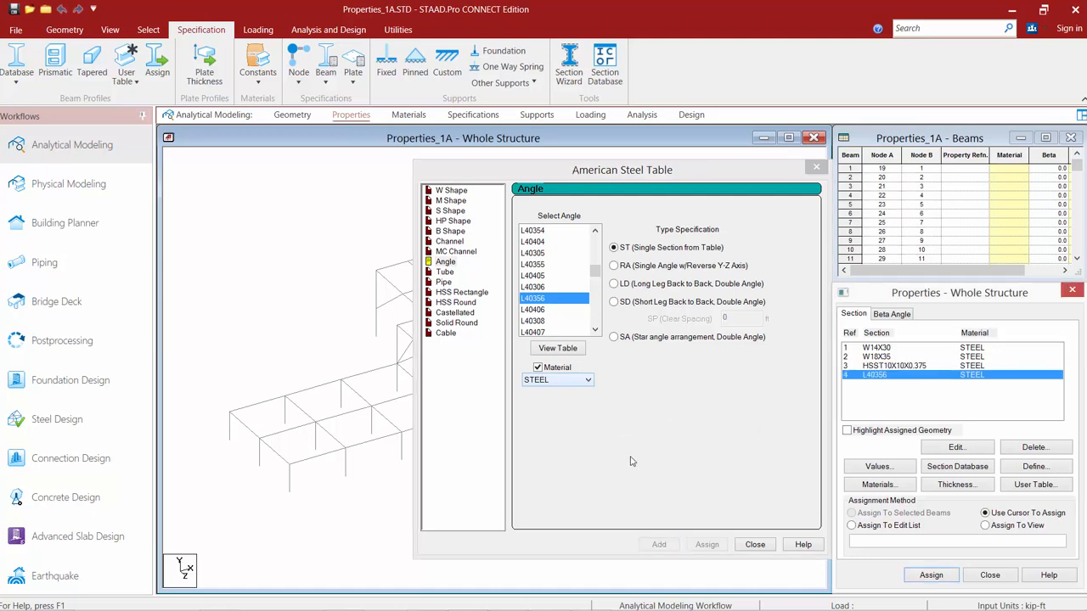
pyautogui.click(914, 430)
pyautogui.click(753, 544)
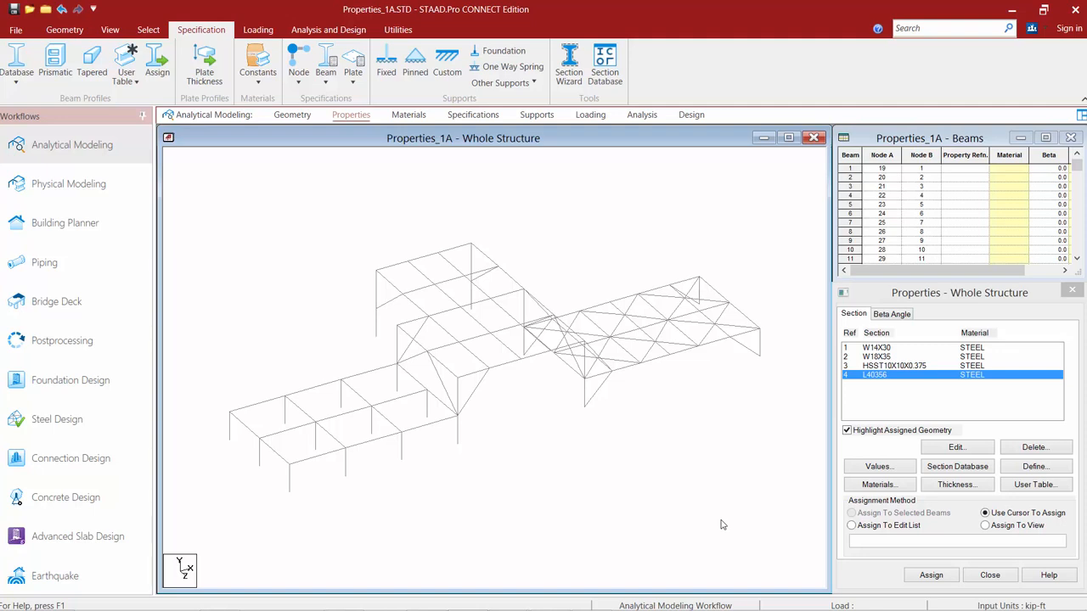
# Step: Assign the W14X30 section to all members of the _STEELBEAMS group
pyautogui.click(883, 349)
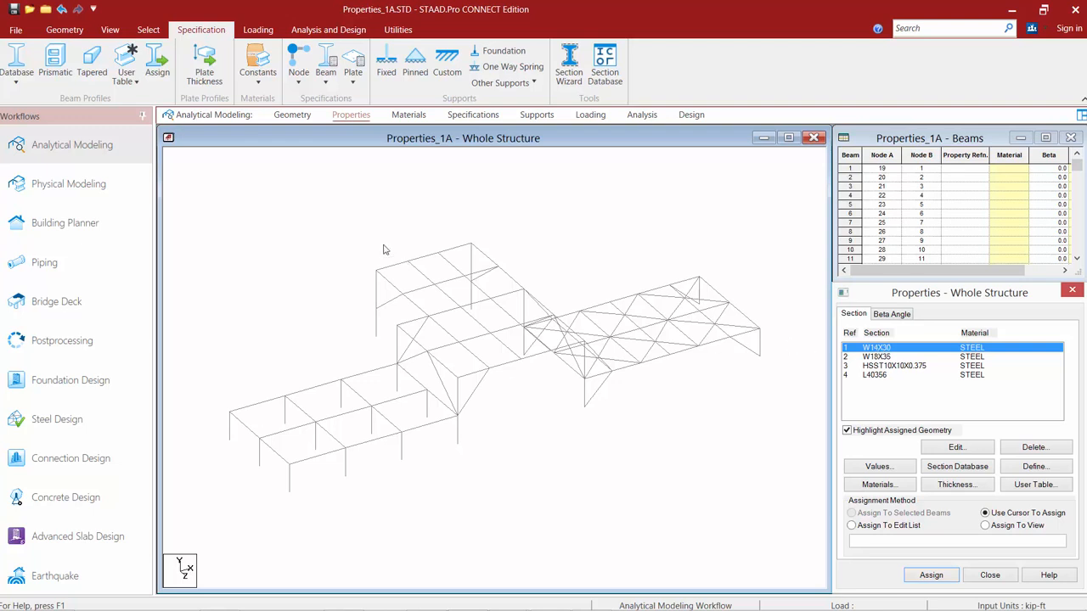
pyautogui.click(149, 31)
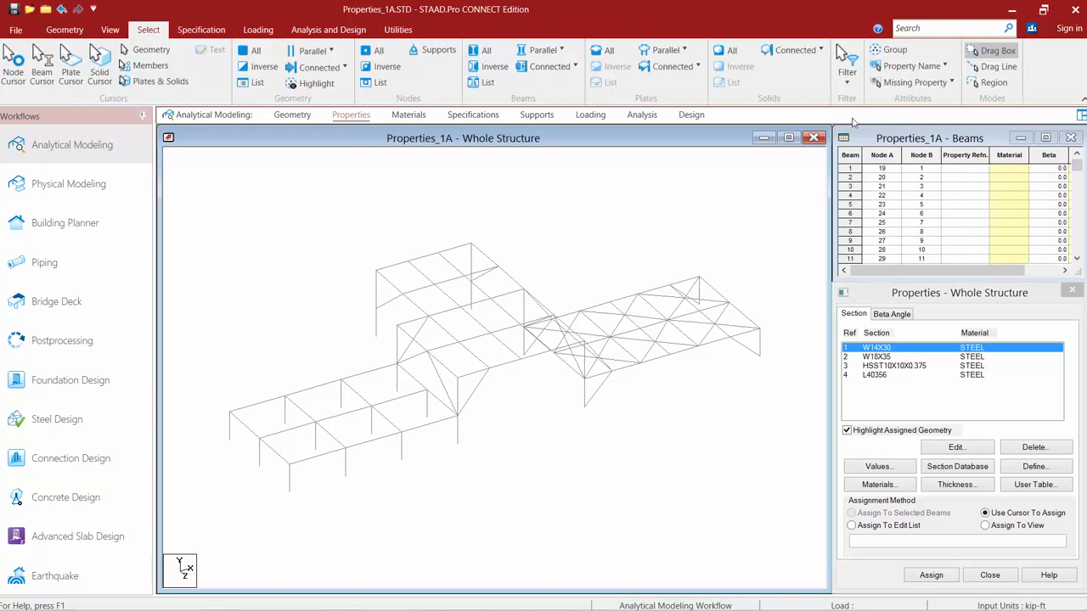
pyautogui.click(891, 53)
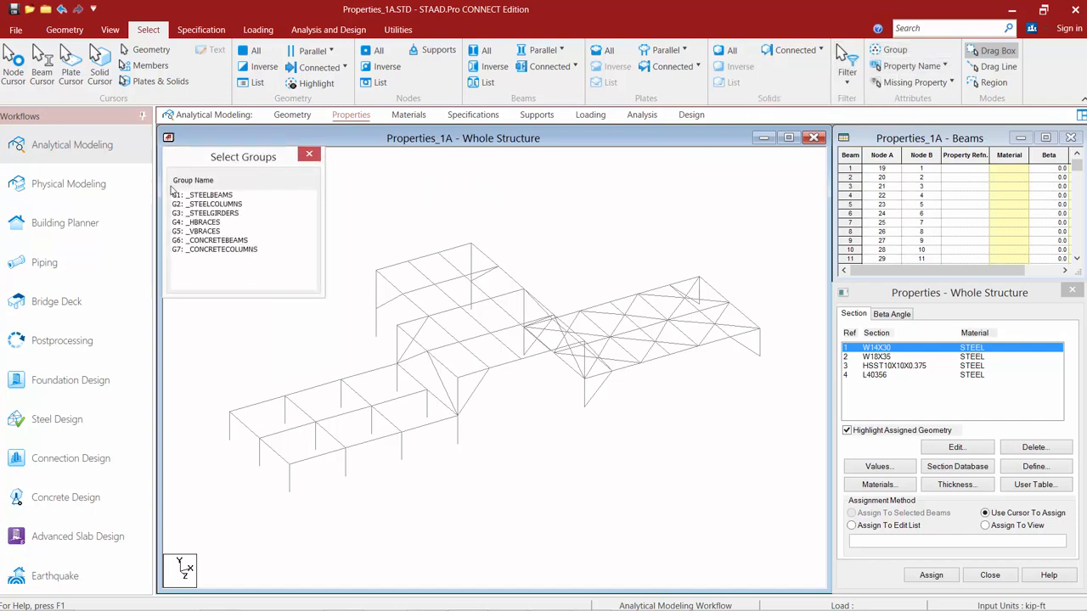
pyautogui.click(202, 195)
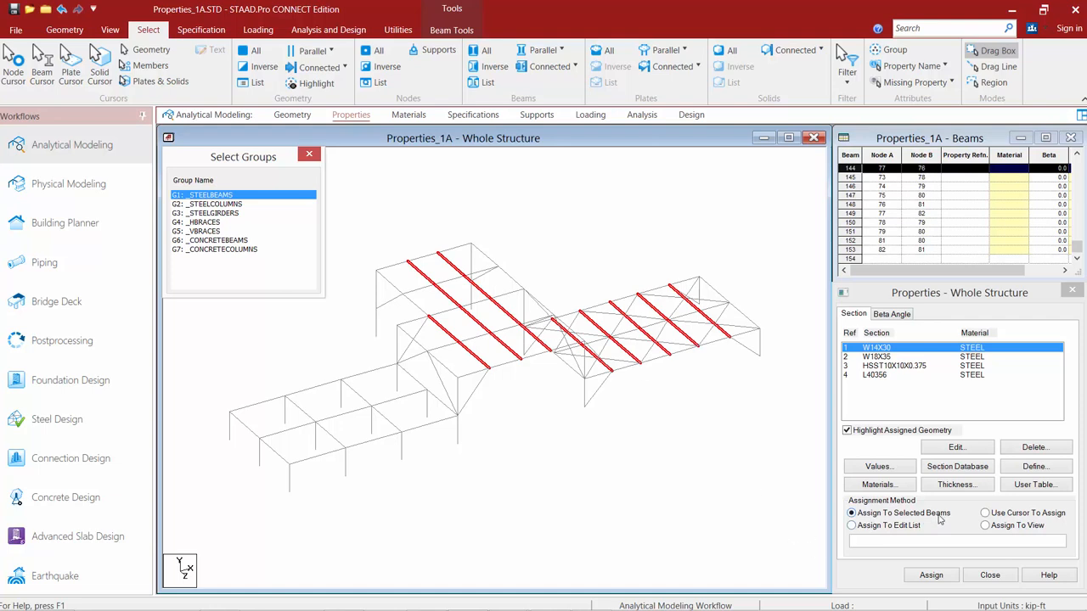
pyautogui.click(929, 575)
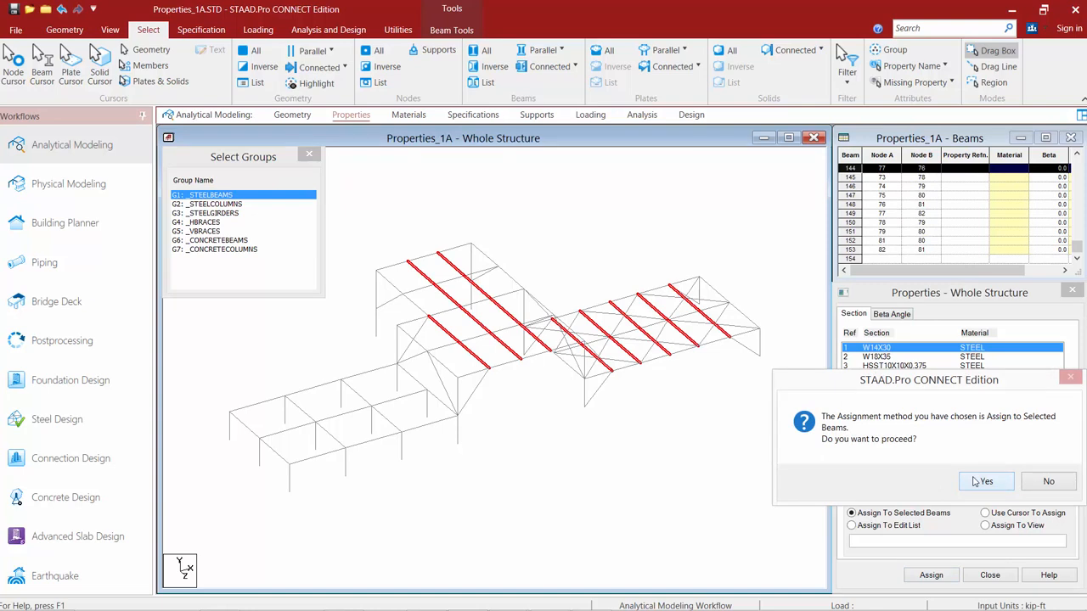
pyautogui.click(978, 482)
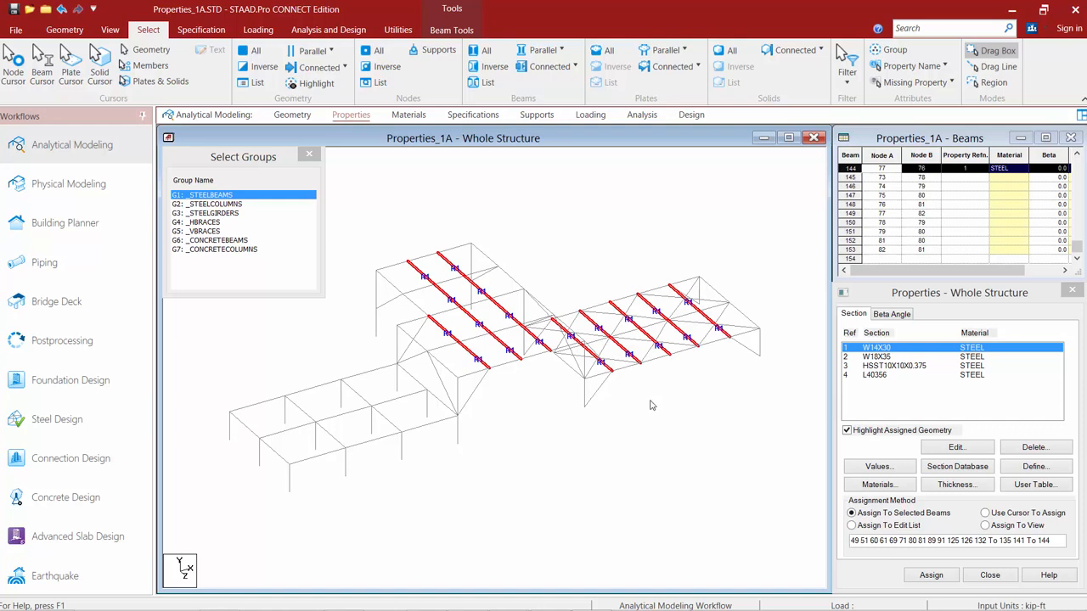
# Step: Assign the W18X35 section to only the members of the _STEELGIRDERS group
pyautogui.click(878, 358)
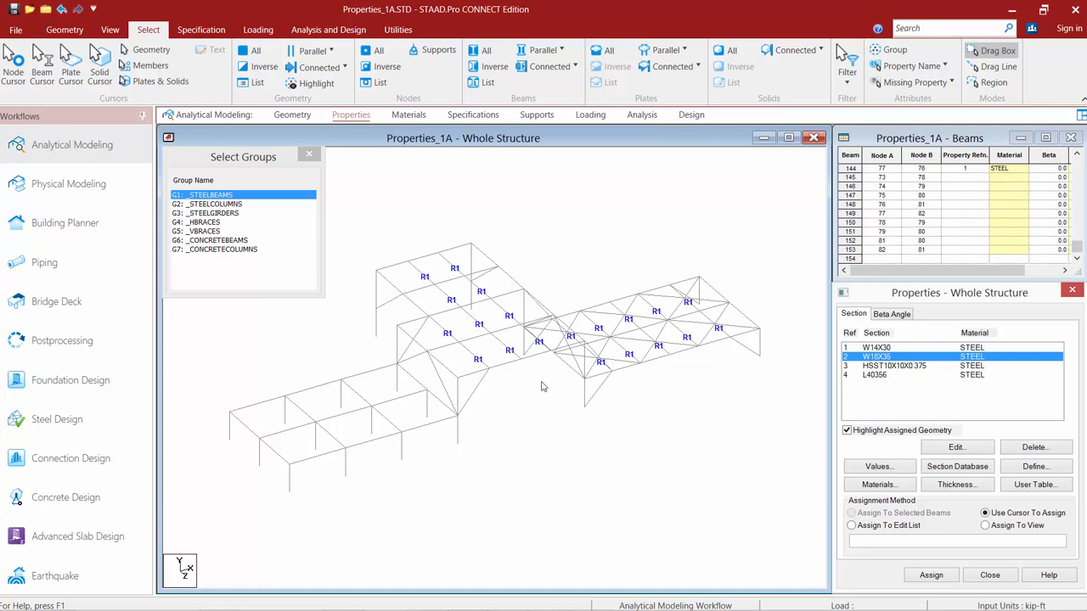
pyautogui.keyDown('ctrl'); pyautogui.click(196, 214); pyautogui.keyUp('ctrl')
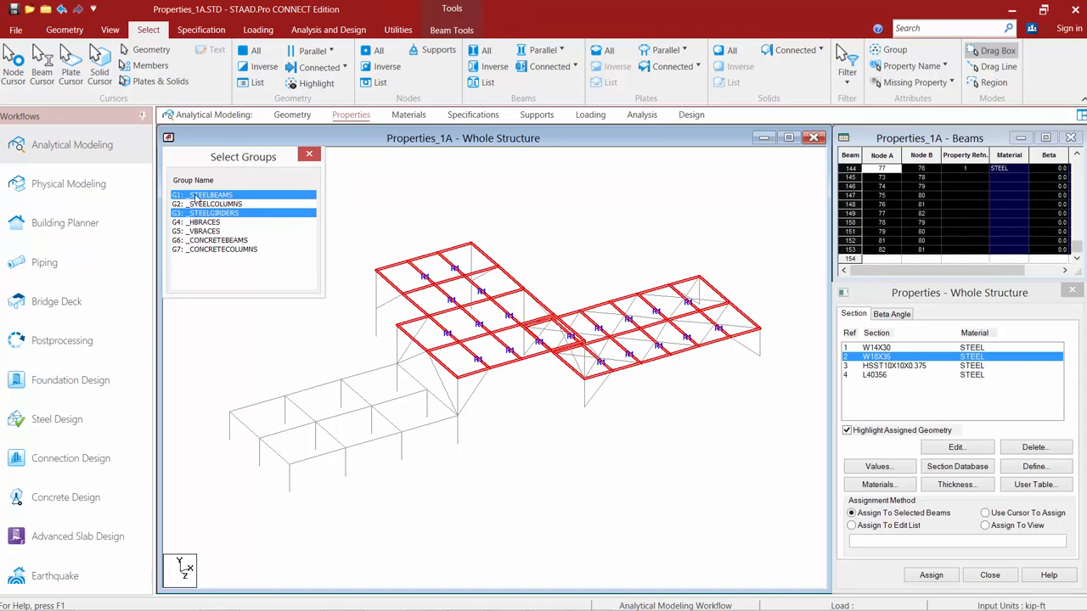
pyautogui.keyDown('ctrl'); pyautogui.click(195, 196); pyautogui.keyUp('ctrl')
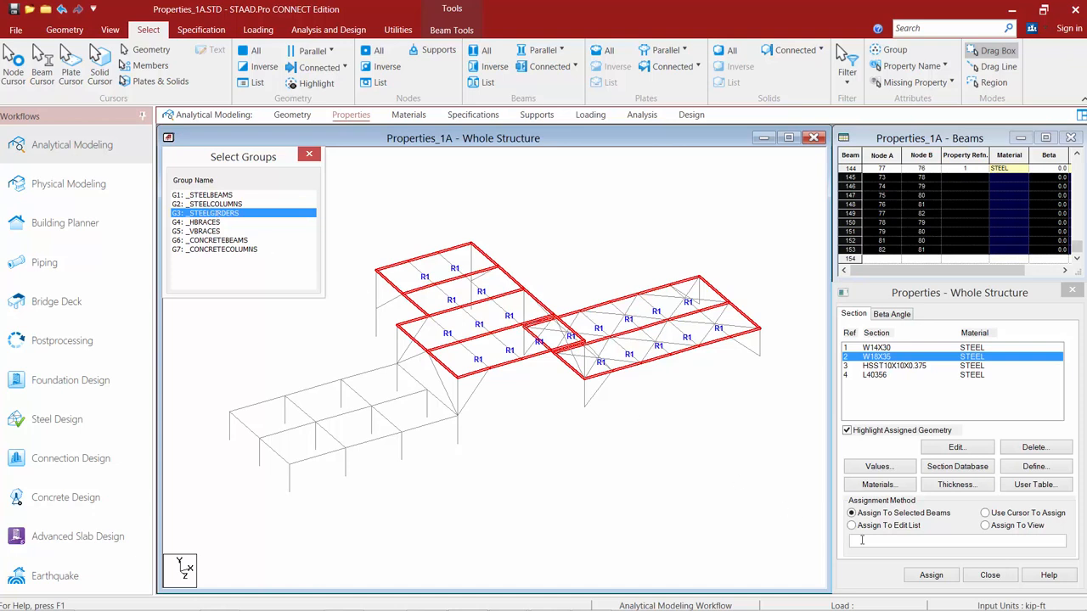
pyautogui.click(938, 578)
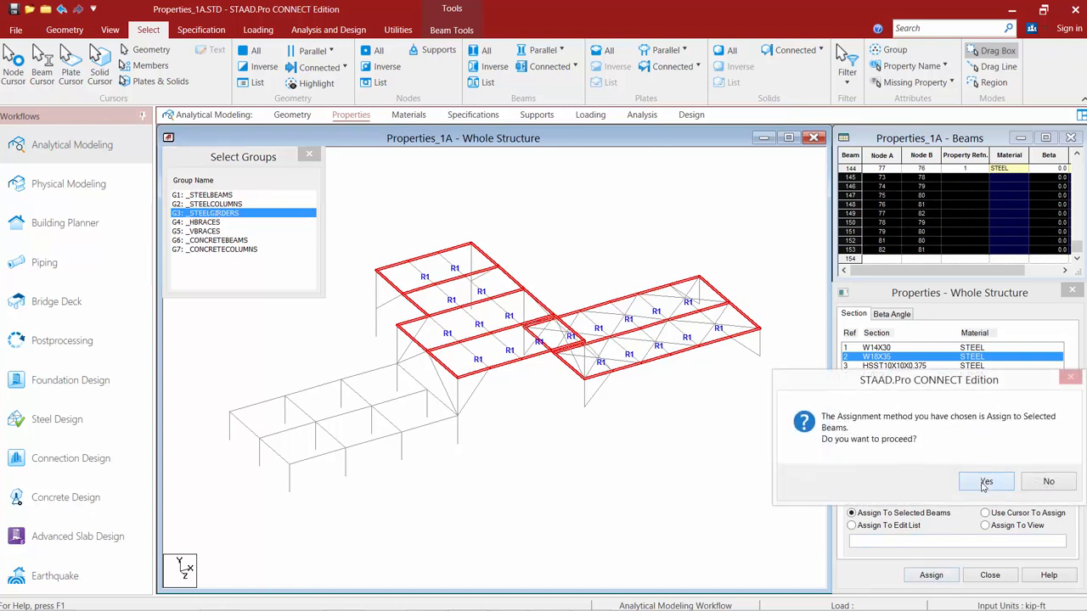
pyautogui.click(984, 485)
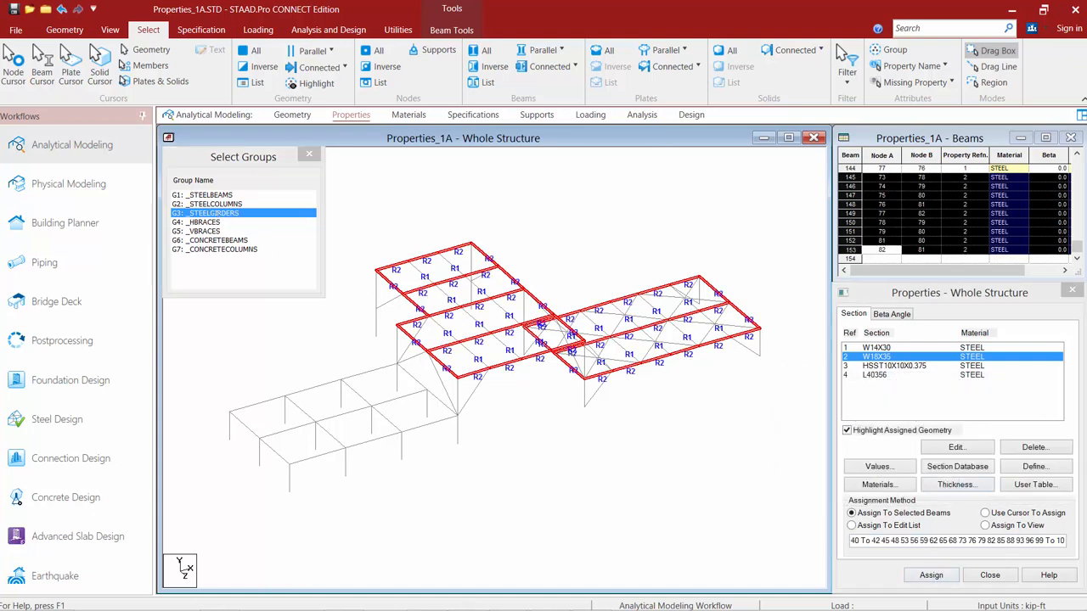
# Step: Assign the HSST10X10X0.375 section to the members of the _STEELCOLUMNS group
pyautogui.click(885, 368)
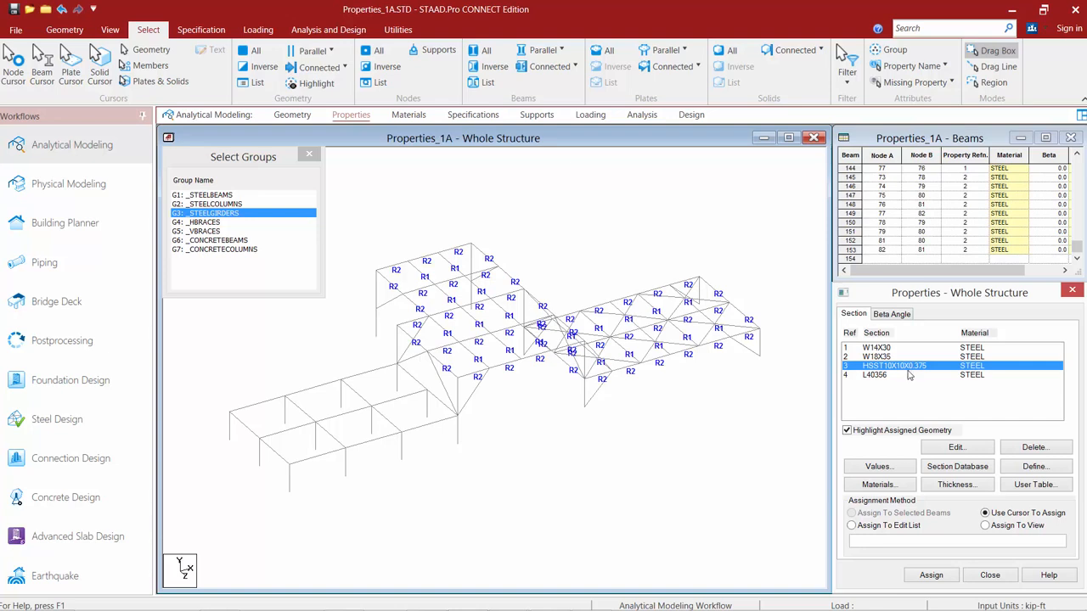
pyautogui.click(205, 204)
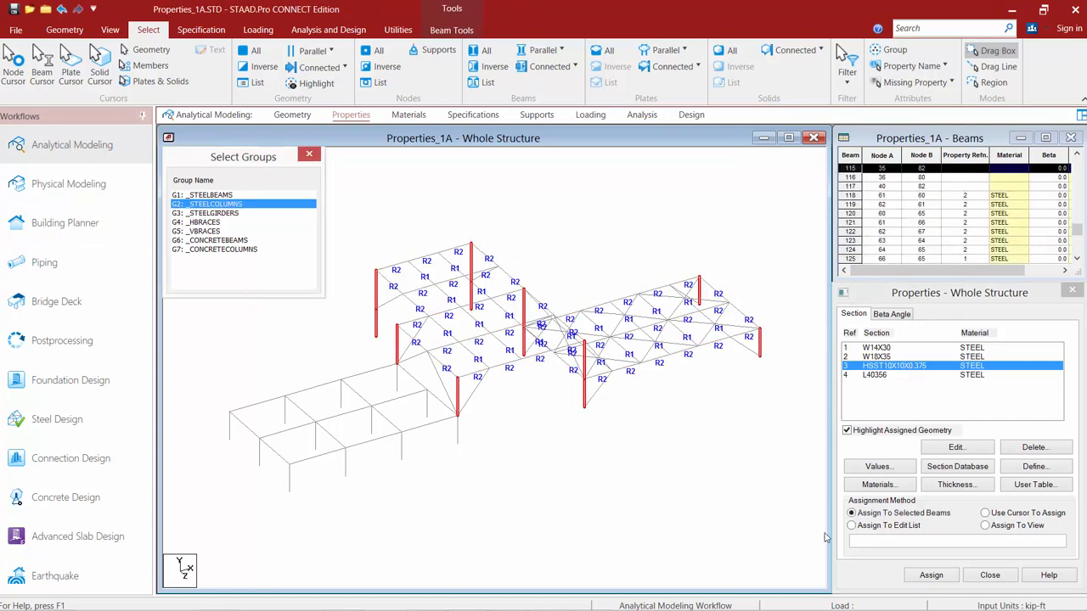
pyautogui.click(931, 577)
pyautogui.click(931, 577)
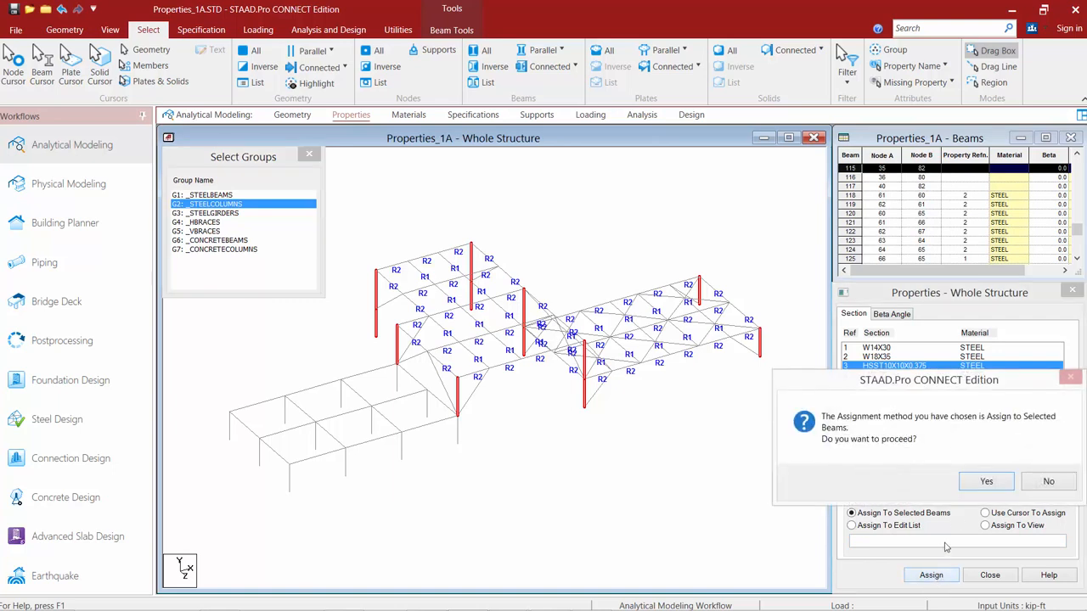
pyautogui.click(989, 486)
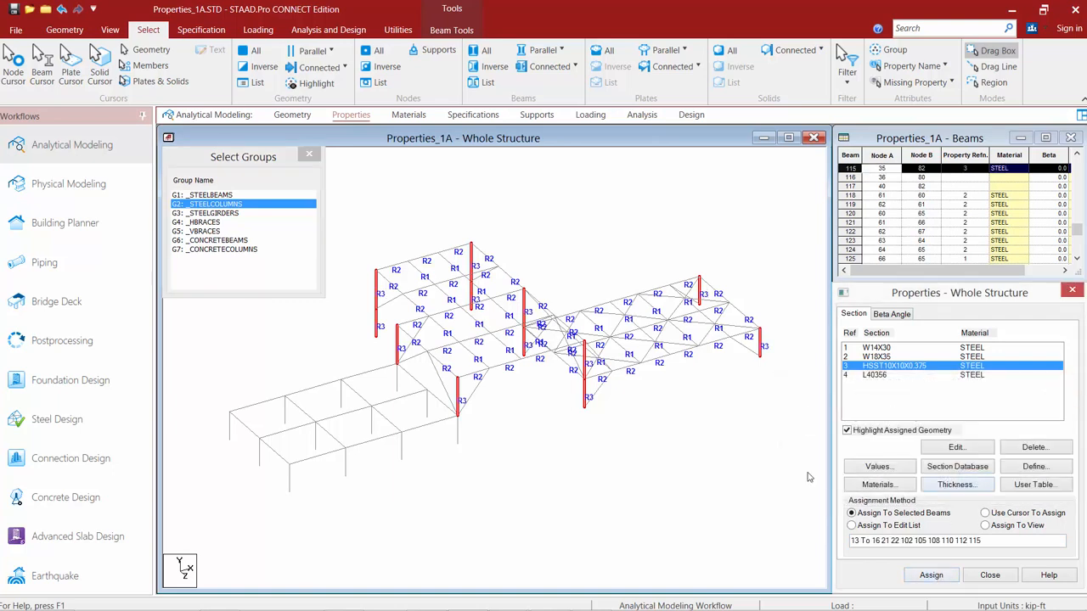
# Step: Assign the L40356 section to only the members of the _HBRACES group and close the group selection
pyautogui.click(868, 376)
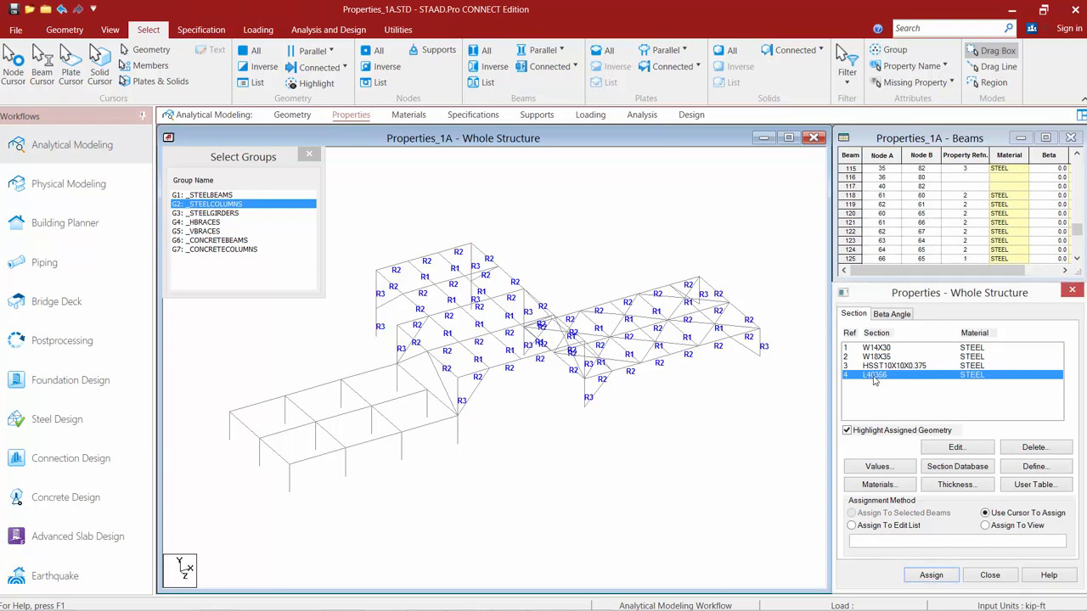
pyautogui.keyDown('ctrl'); pyautogui.click(197, 223); pyautogui.keyUp('ctrl')
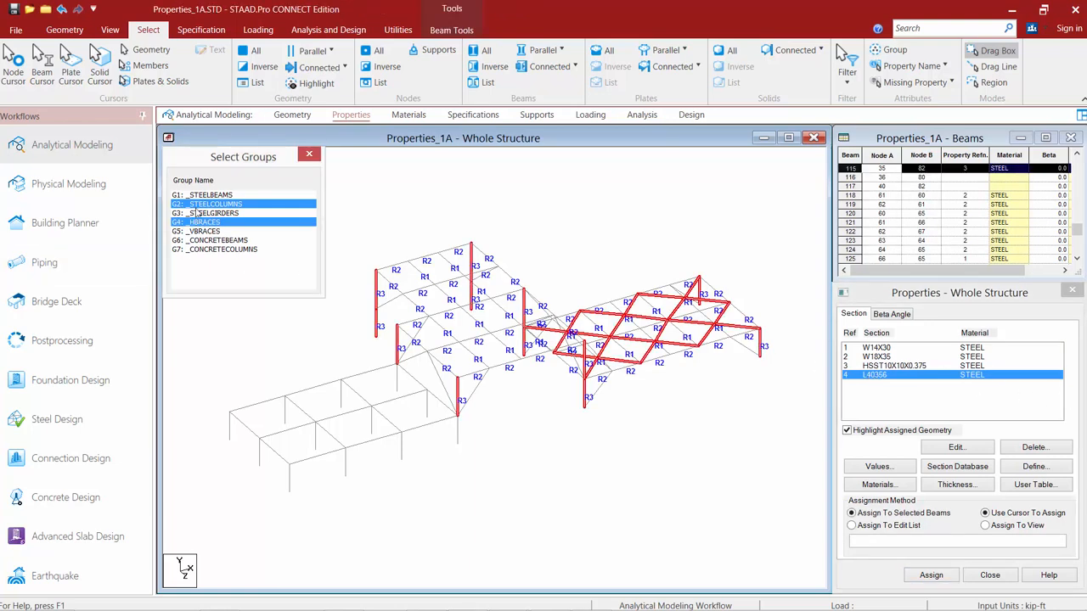
pyautogui.keyDown('ctrl'); pyautogui.click(195, 206); pyautogui.keyUp('ctrl')
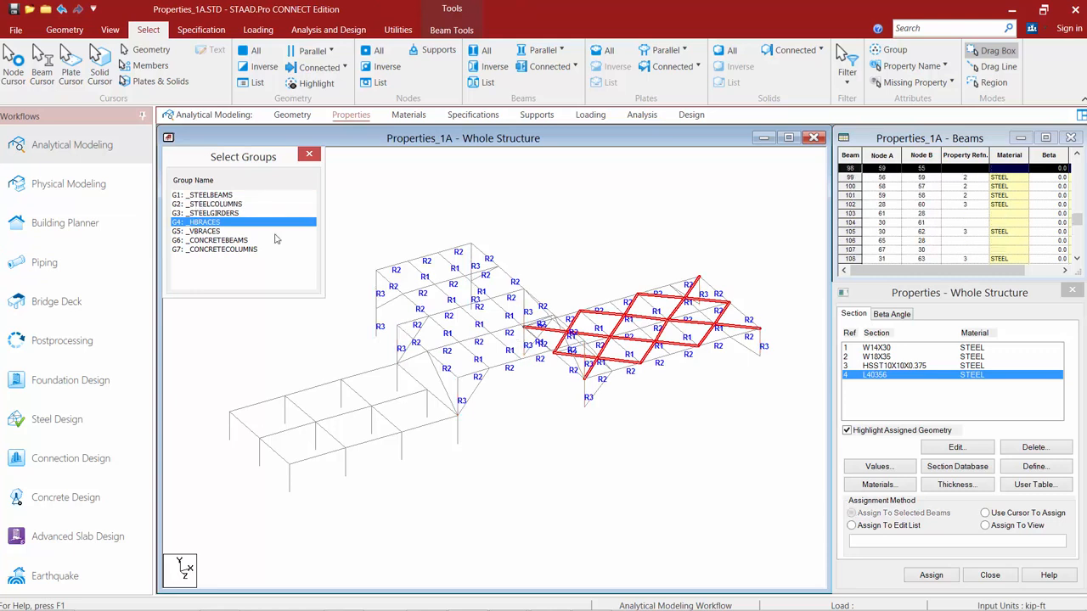
pyautogui.click(930, 576)
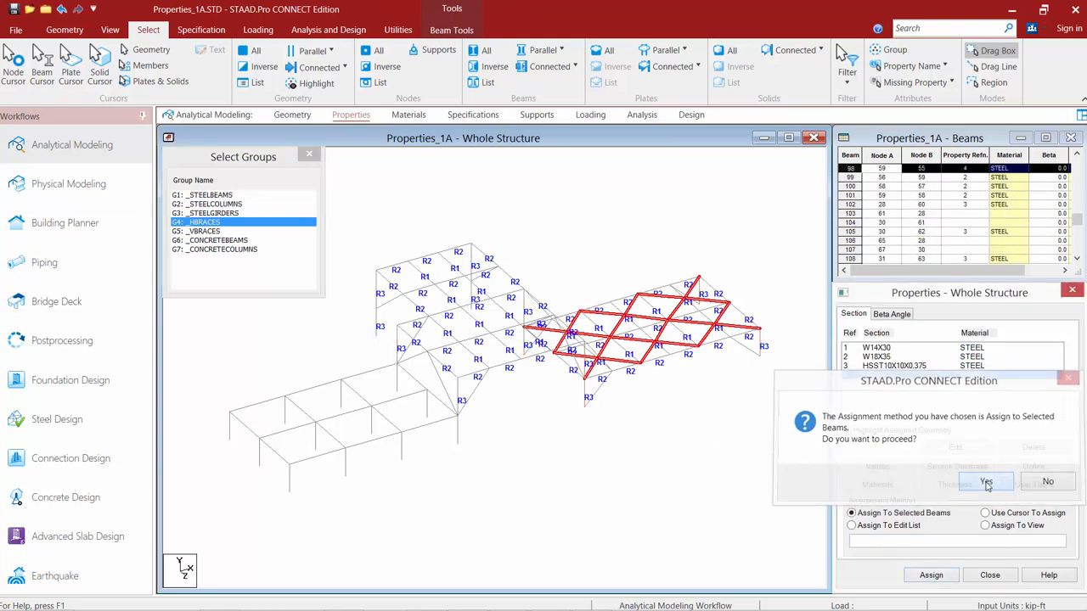
pyautogui.click(917, 481)
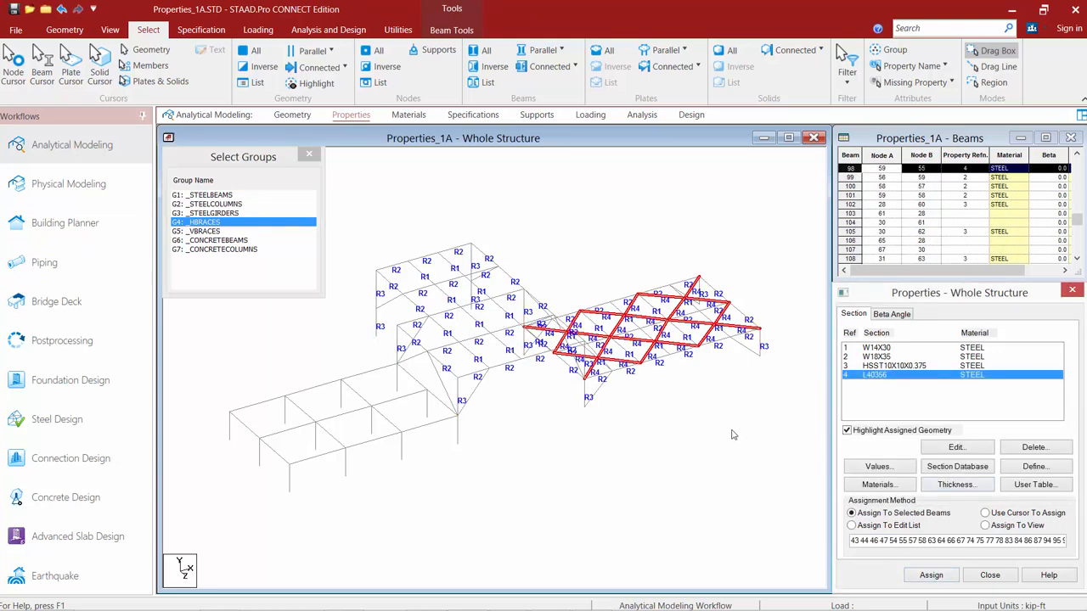
pyautogui.click(307, 157)
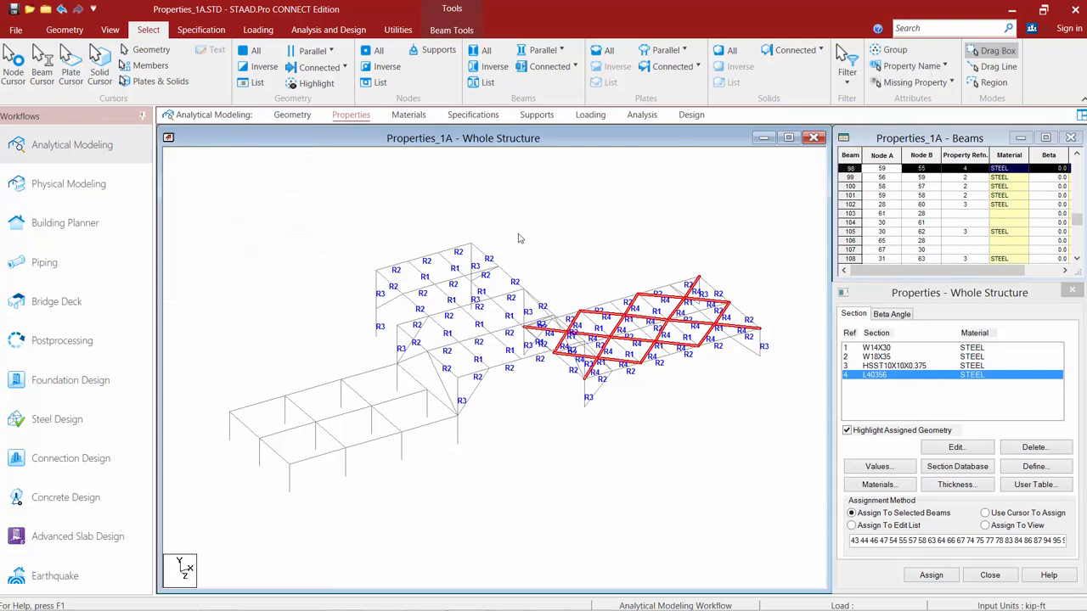
# Step: Check which members each section is assigned to by highlighting W14X30, W18X35, HSST10X10X0.375 and L40356 in turn, and clear the member selection
pyautogui.click(883, 302)
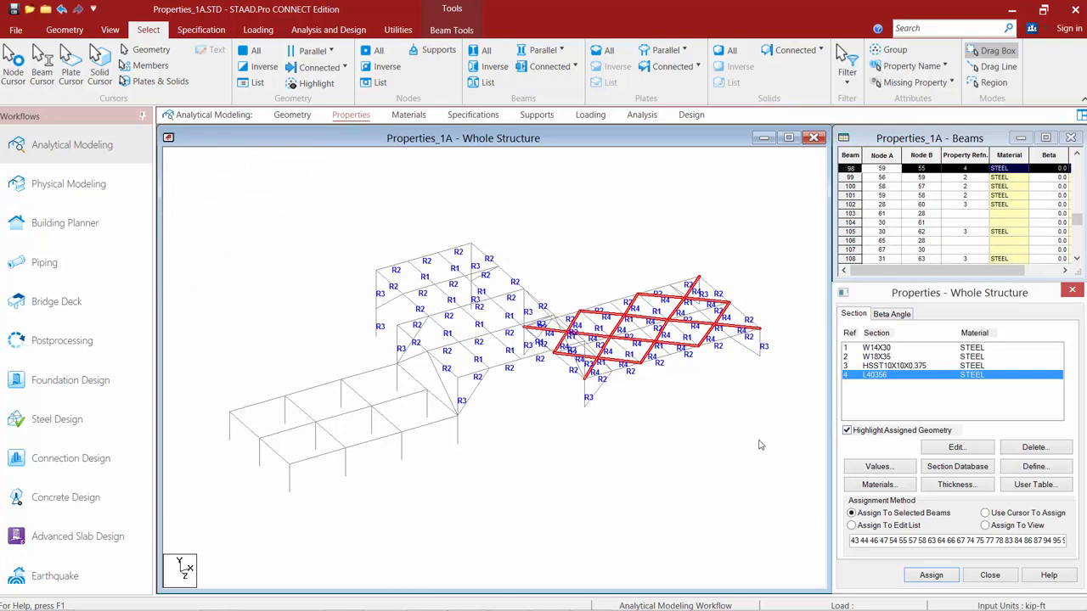
pyautogui.click(863, 349)
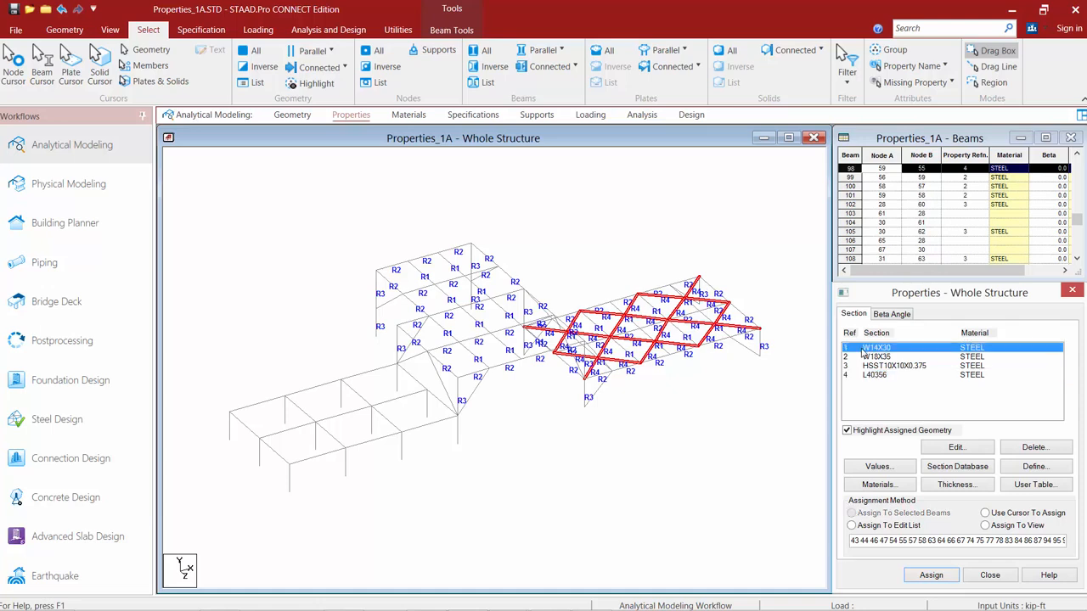
pyautogui.click(866, 356)
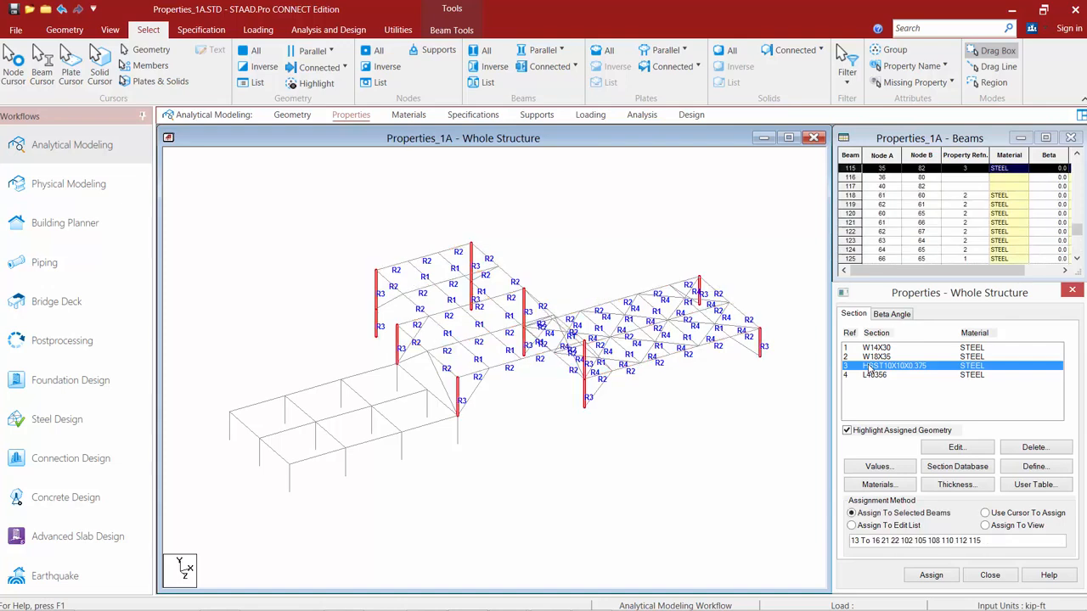
pyautogui.click(867, 378)
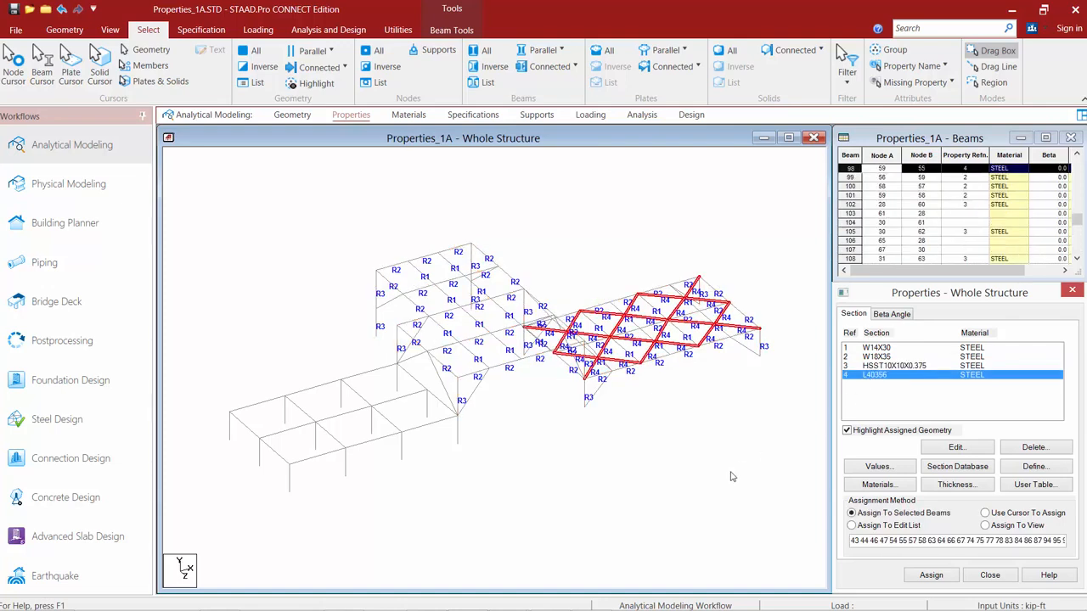
pyautogui.click(666, 472)
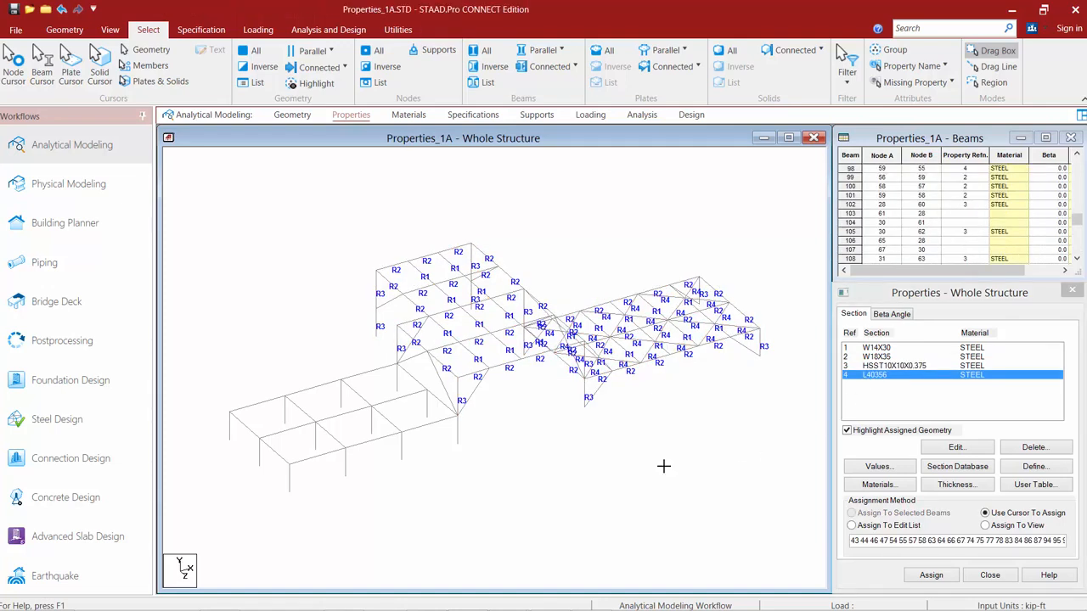